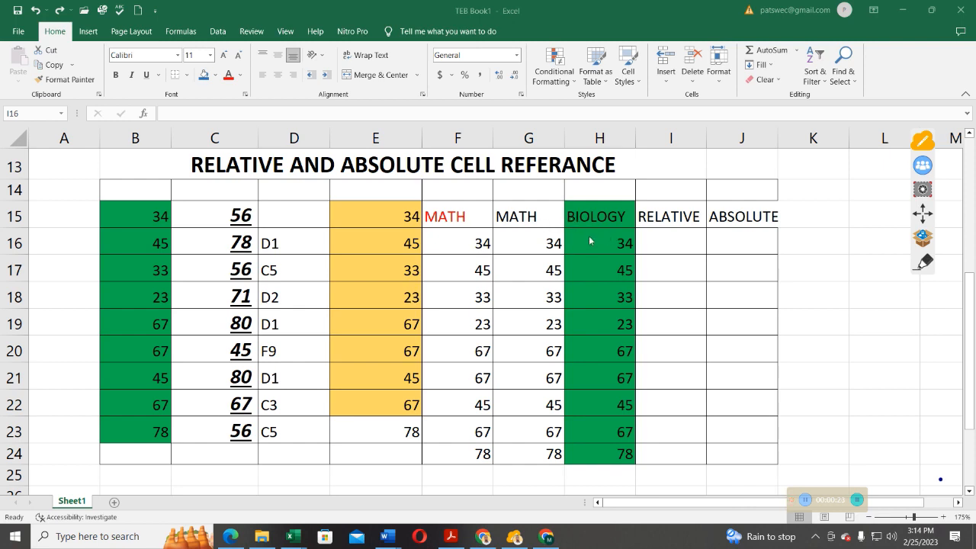
Widen column J slightly so the ABSOLUTE heading fits inside its cell.
click(666, 216)
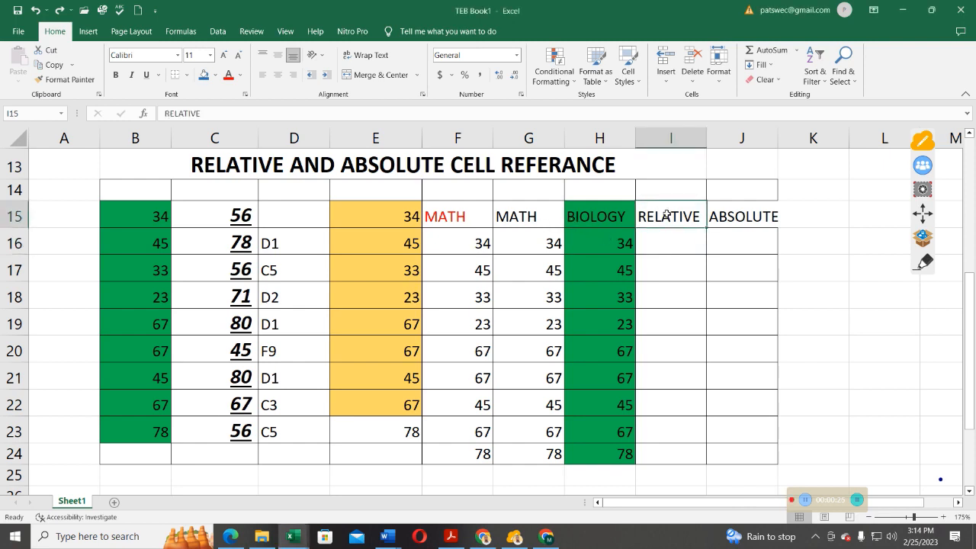
click(742, 213)
drag(776, 151, 786, 152)
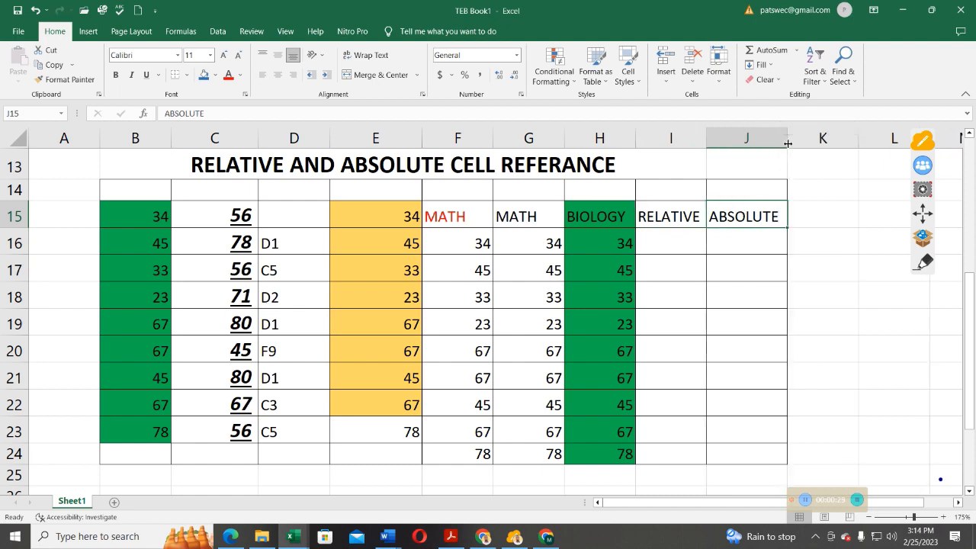
Enter the formula =SUM(G16,H16) in cell I16 under the RELATIVE heading.
click(671, 241)
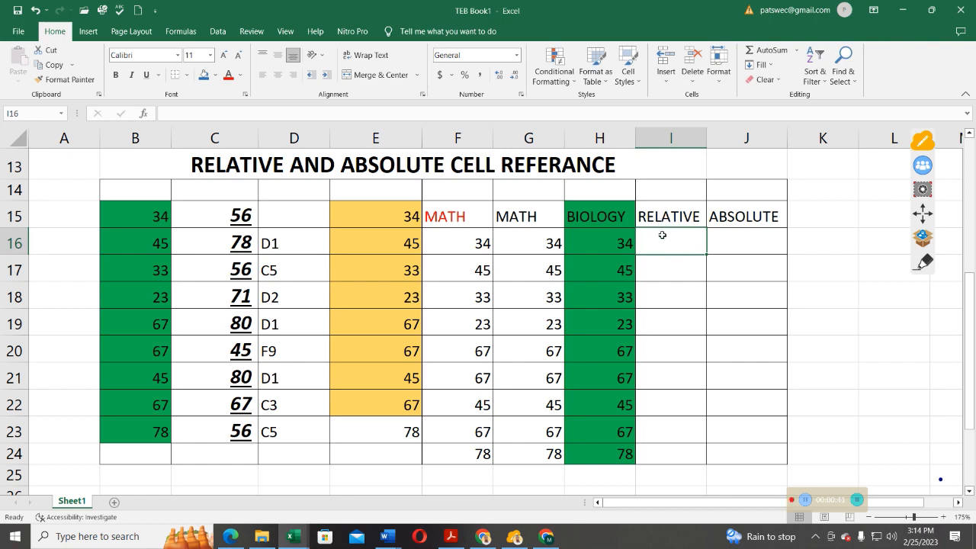
click(674, 267)
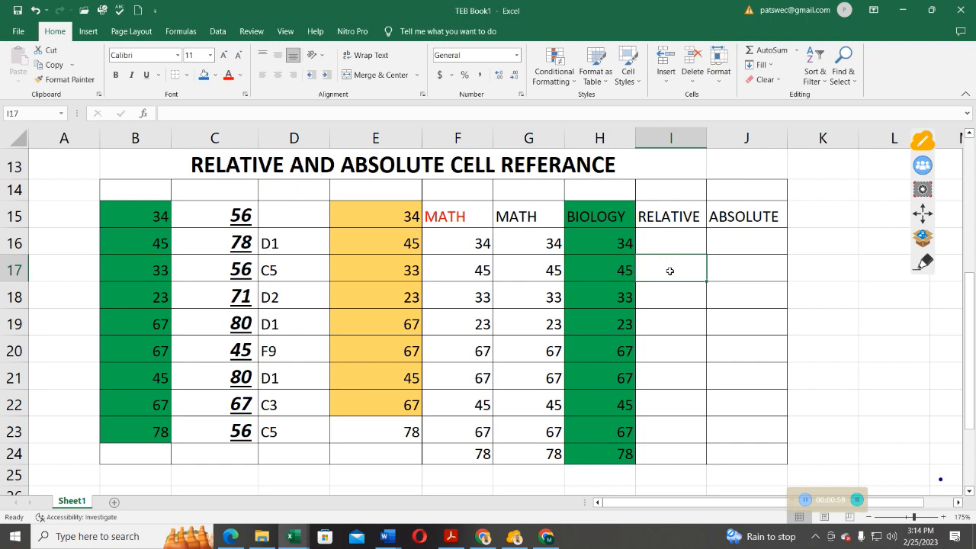
click(667, 246)
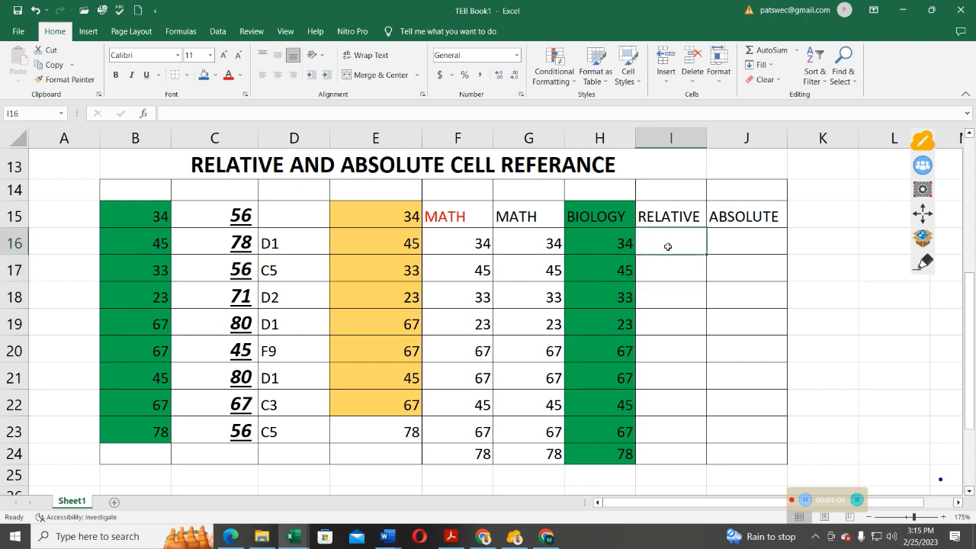
text(=)
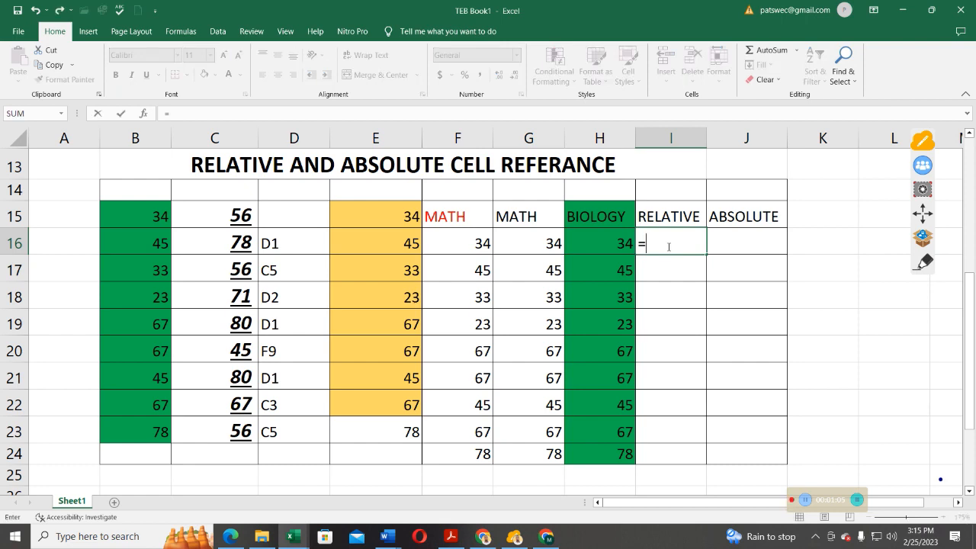
text(S)
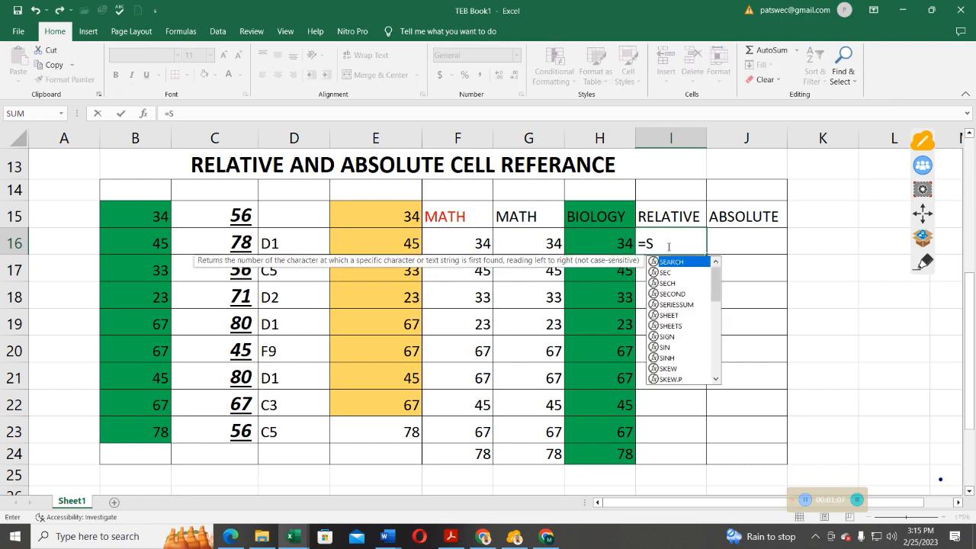
text(UM)
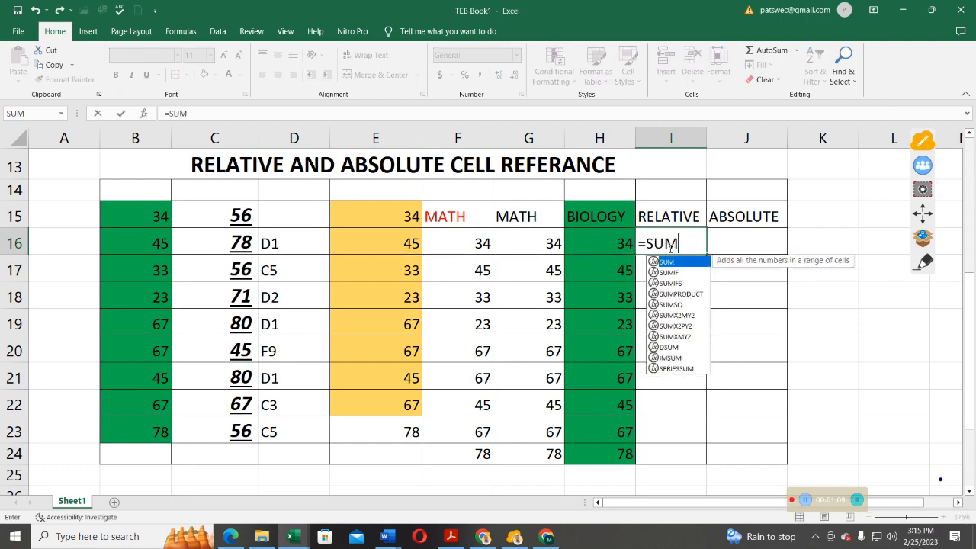
double_click(675, 263)
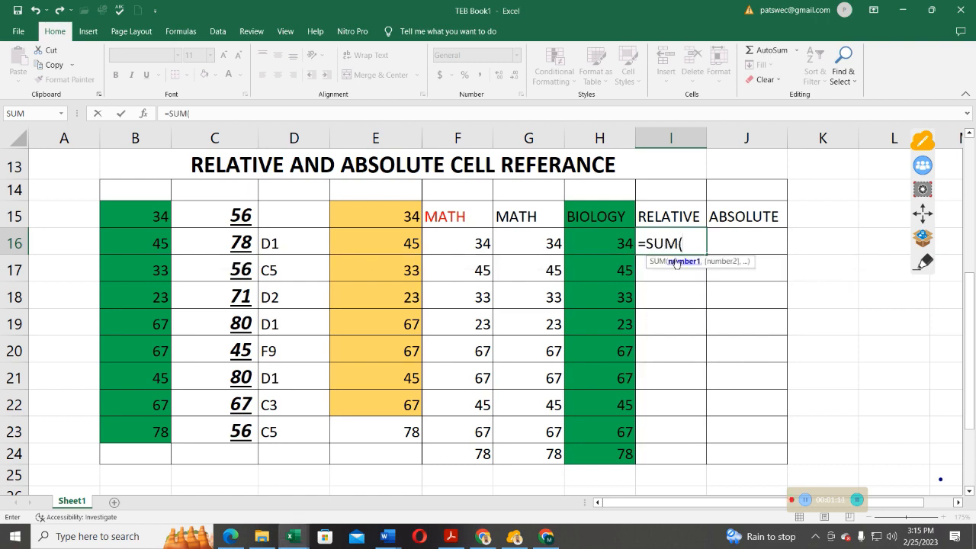
click(550, 242)
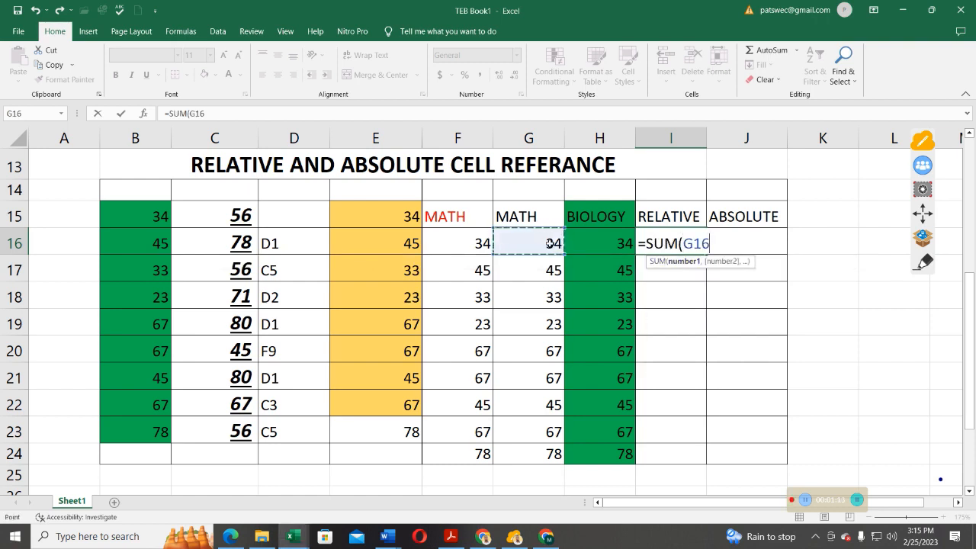
text(,)
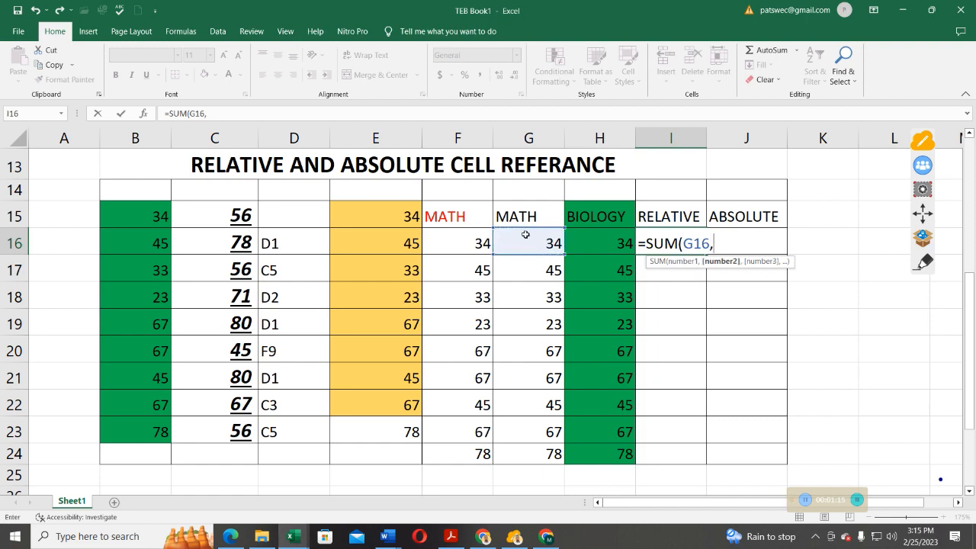
click(594, 244)
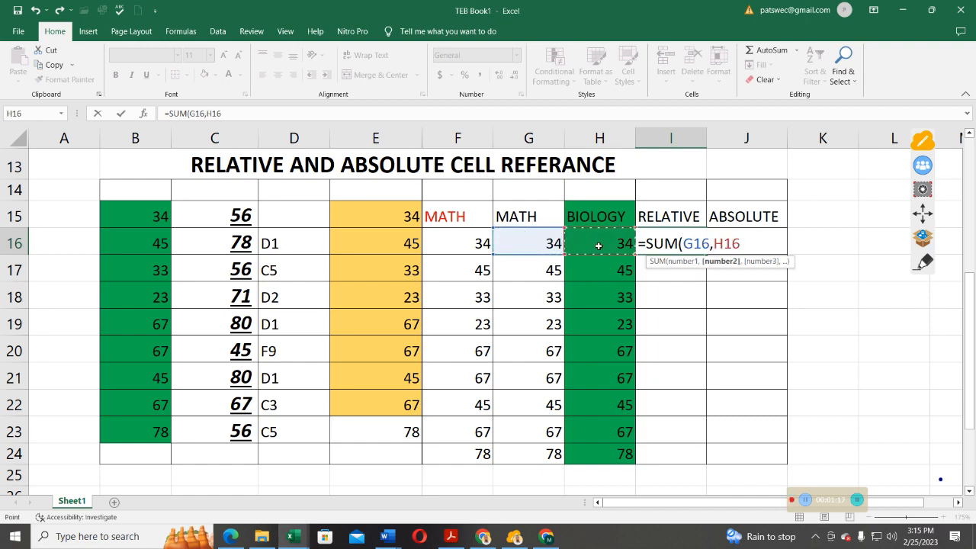
text())
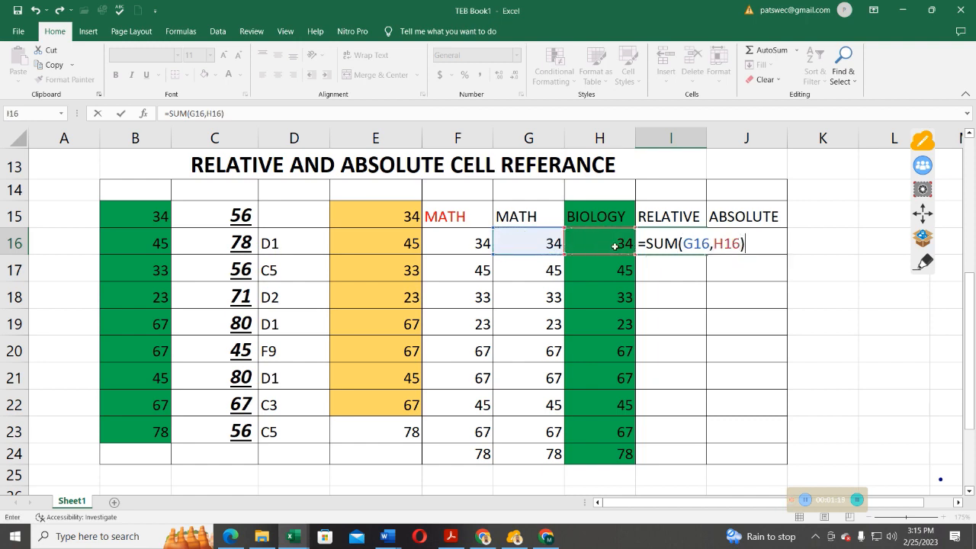
key(Return)
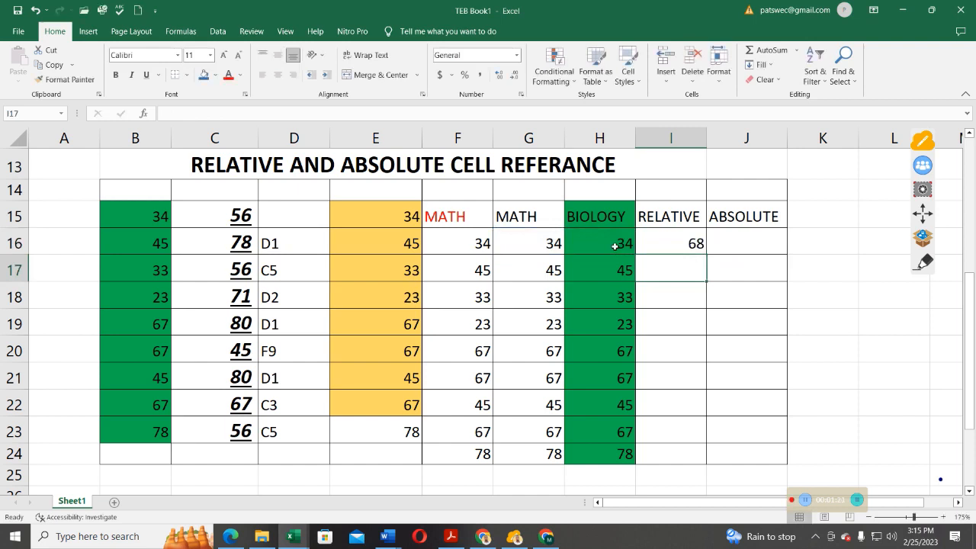
Fill the sum formula in I16 down the RELATIVE column through I24.
click(692, 243)
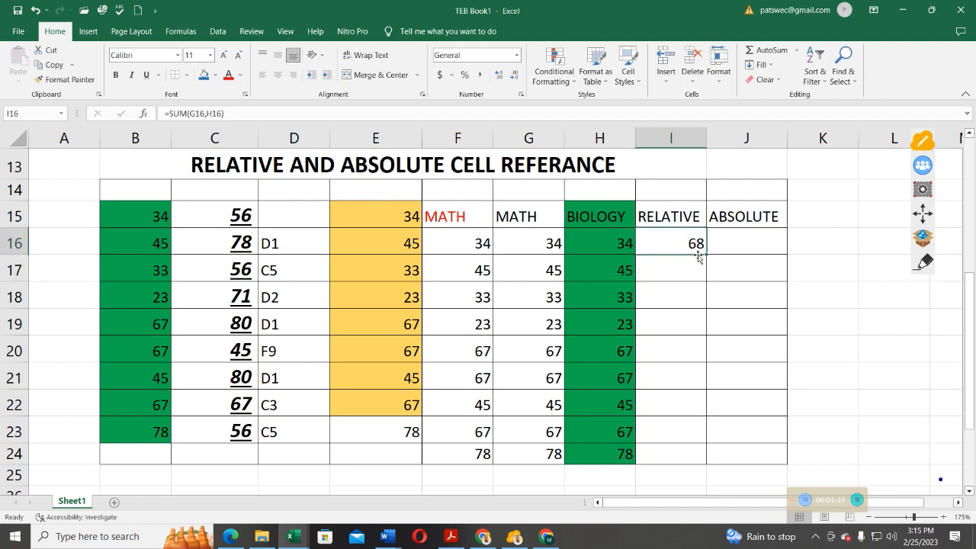
drag(705, 261, 699, 468)
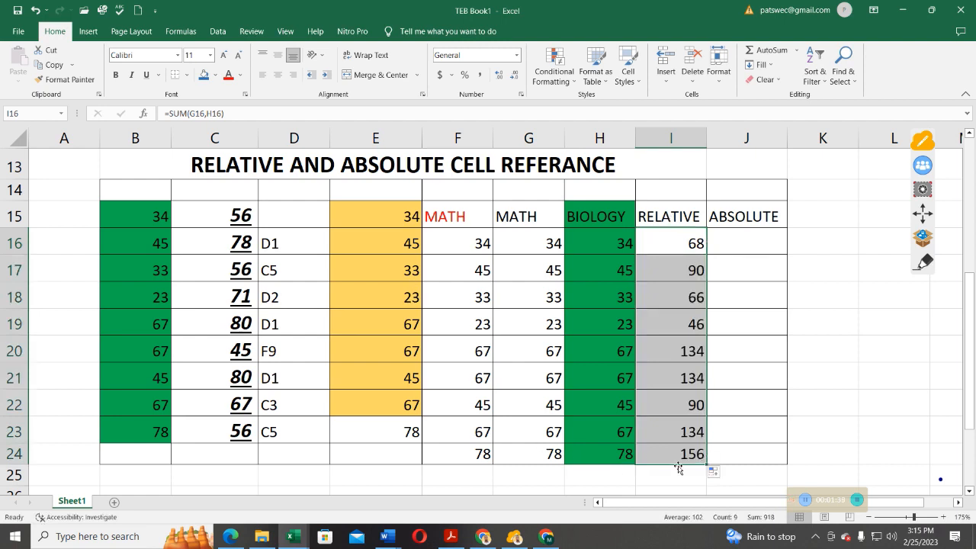
click(676, 375)
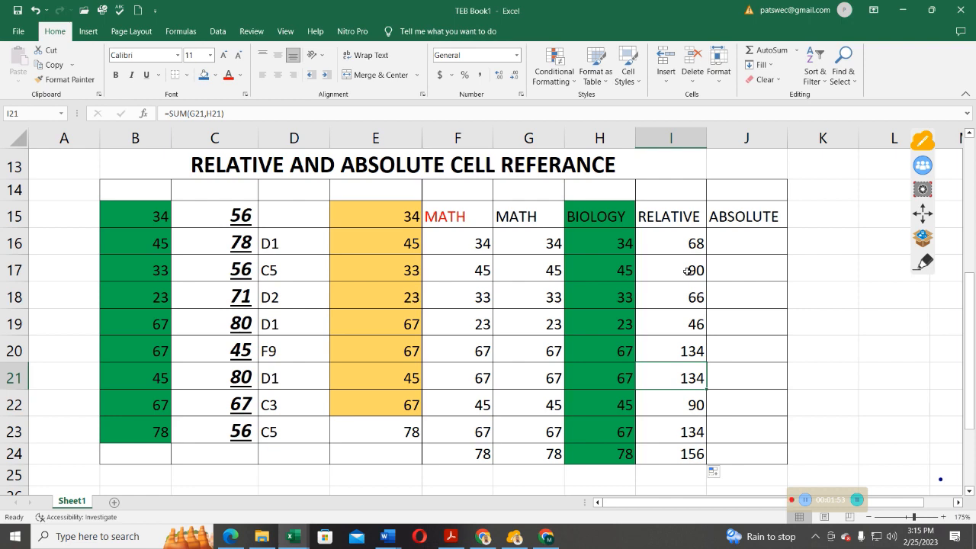
click(739, 238)
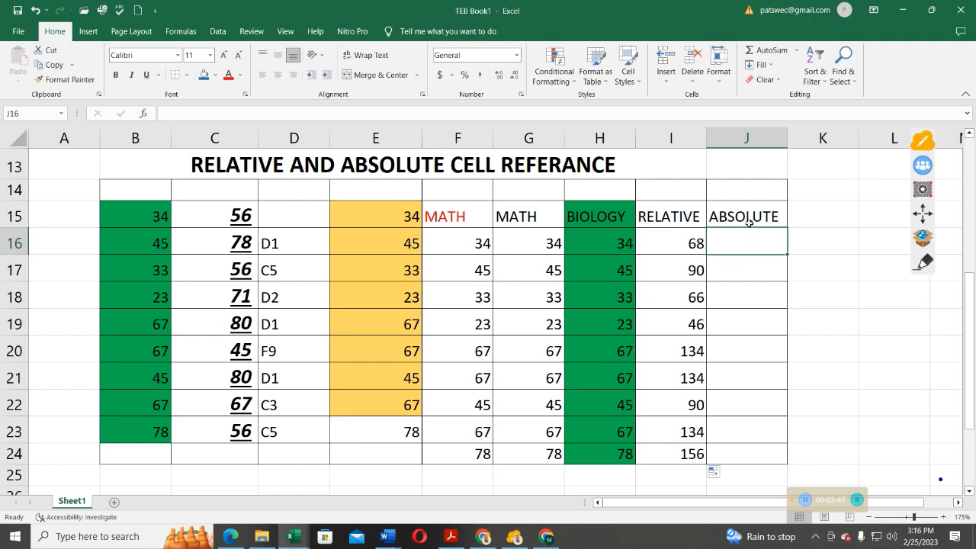
click(747, 270)
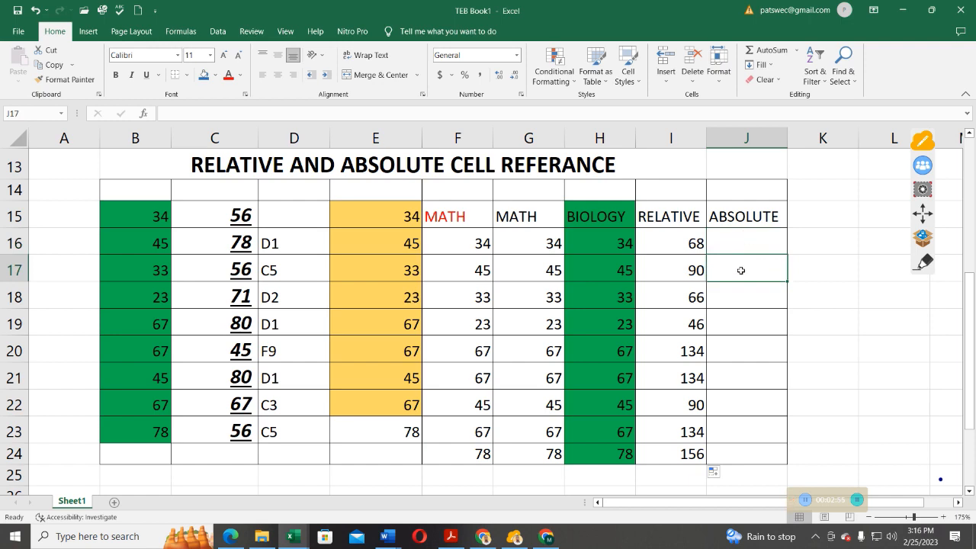
click(739, 234)
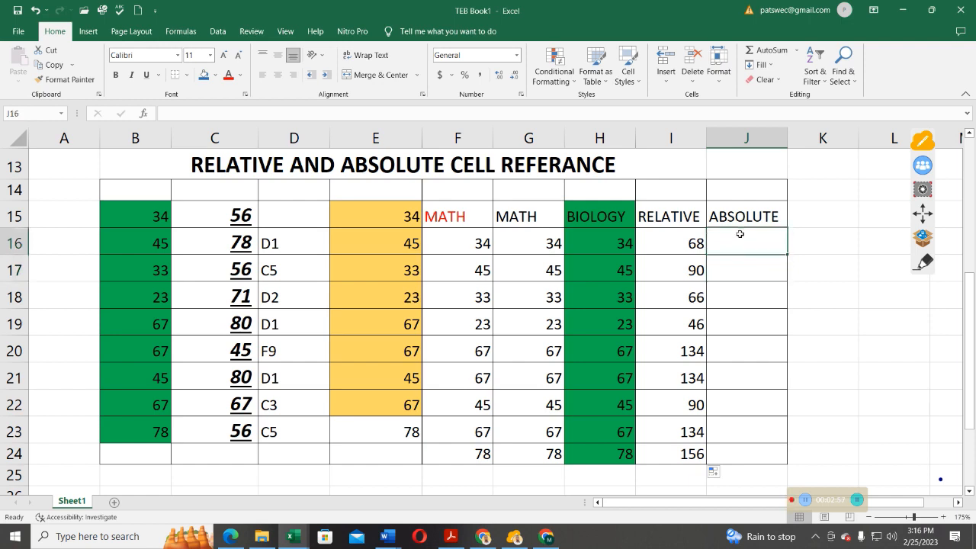
click(737, 263)
click(736, 234)
click(739, 269)
click(741, 242)
click(745, 274)
Enter the formula =SUM(G16,H16) in cell J16 under the ABSOLUTE heading.
click(744, 246)
text(=SUM)
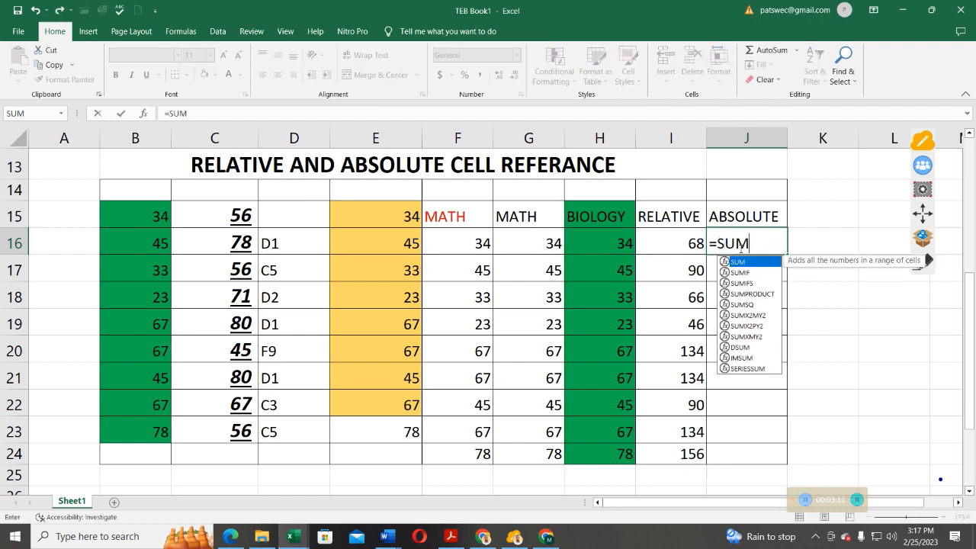
double_click(741, 263)
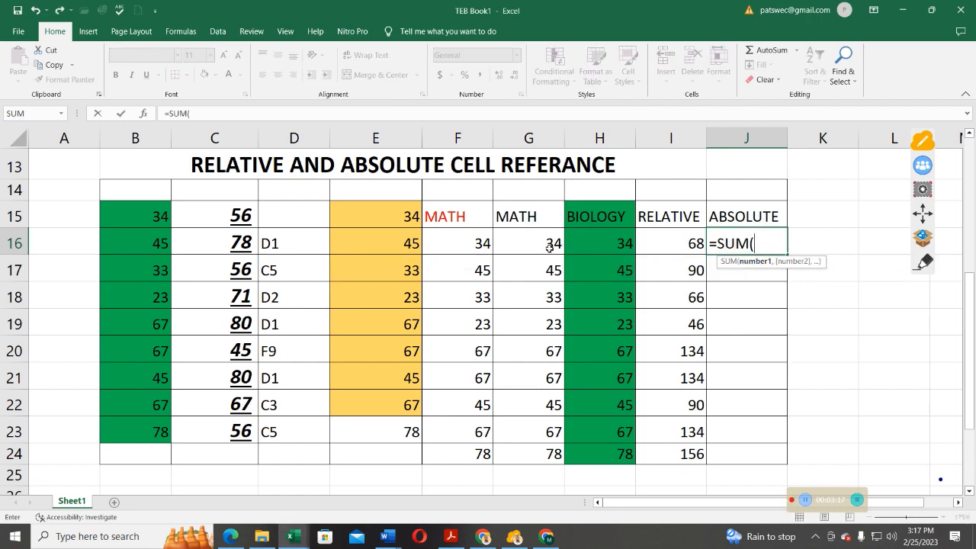
click(538, 241)
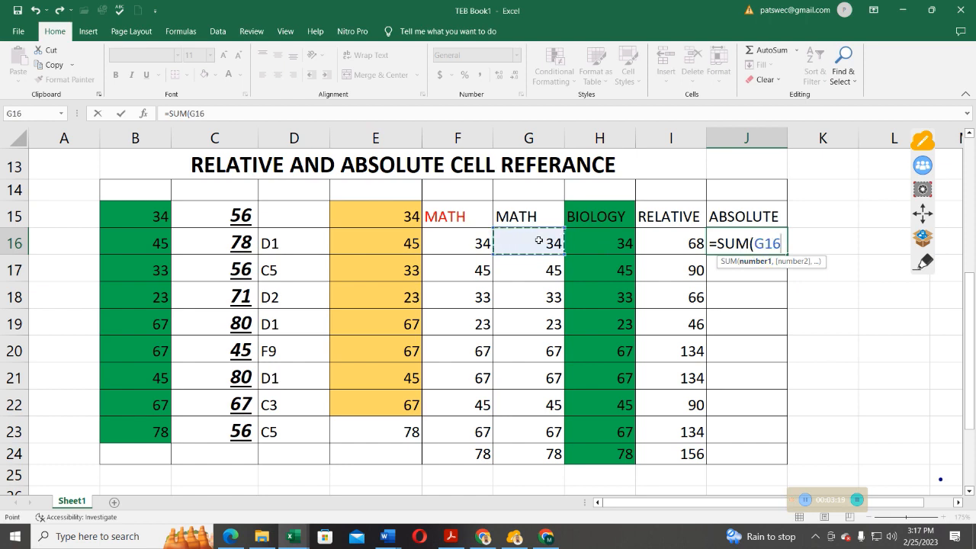
text(,)
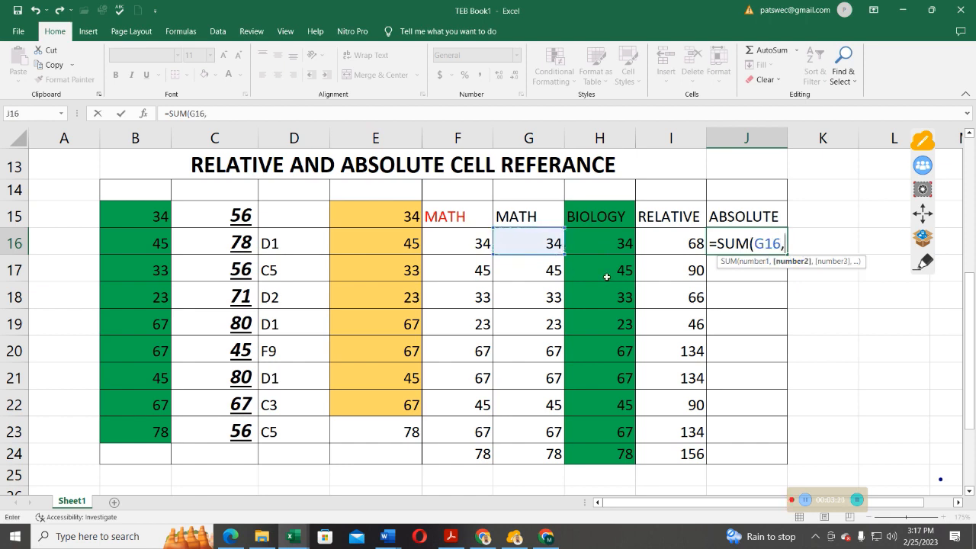
click(623, 244)
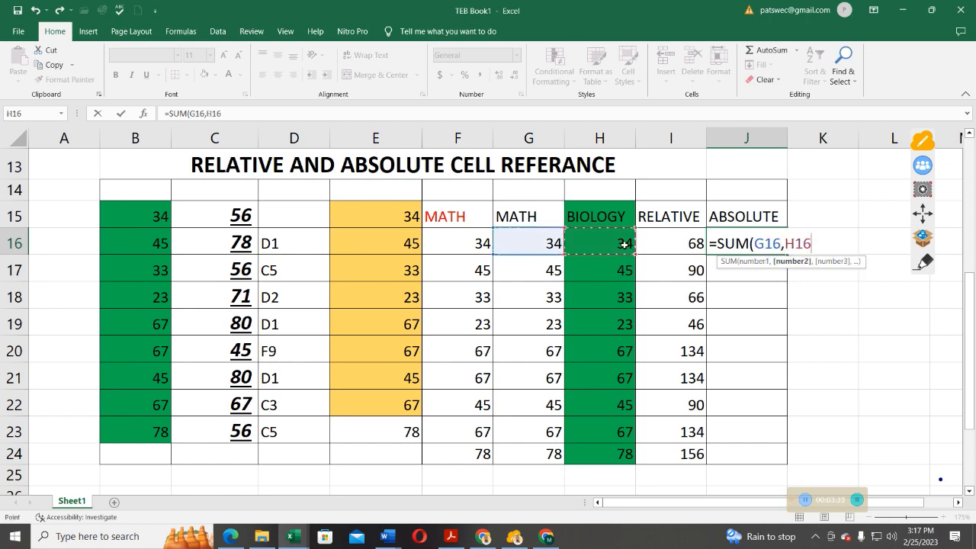
text())
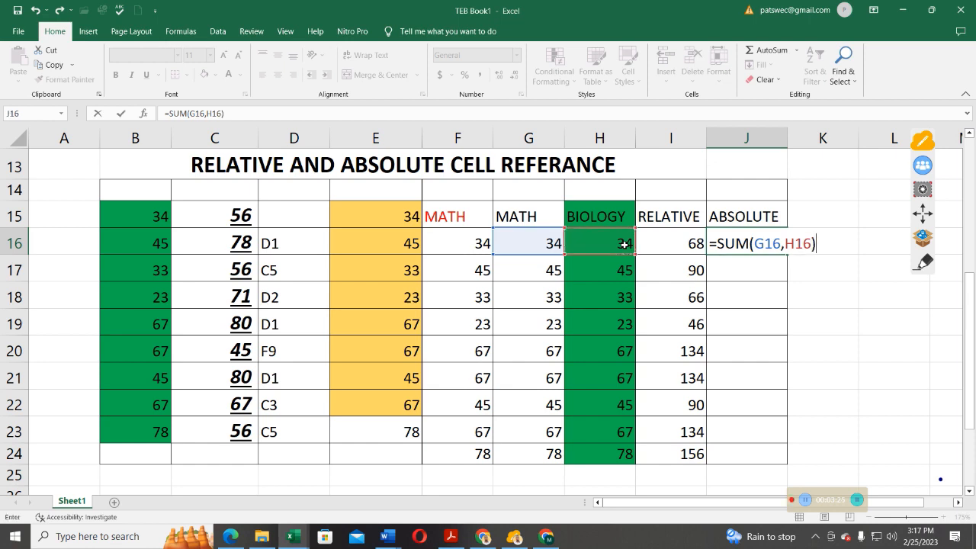
key(Return)
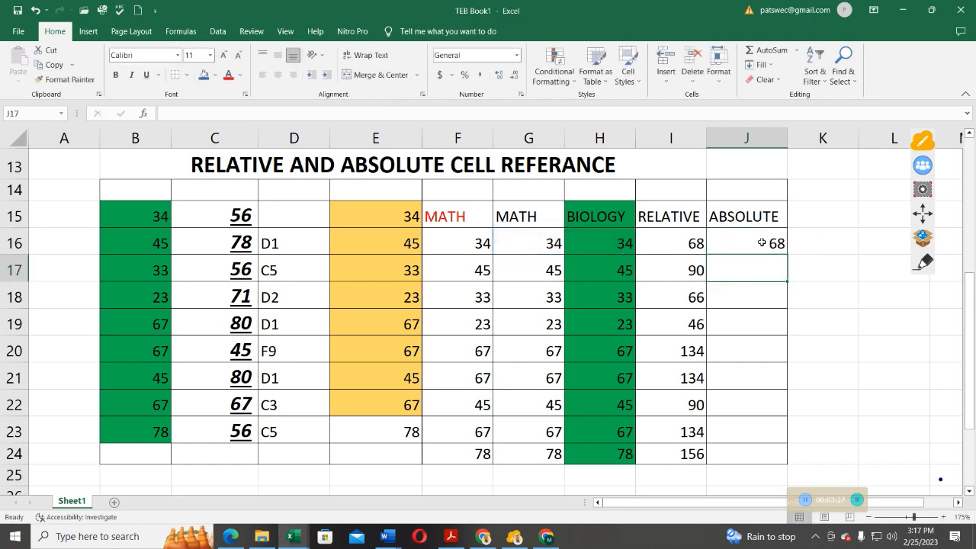
Fill the relative formula in J16 down through J24 and check the references in the copied formulas.
drag(788, 253, 781, 356)
drag(795, 447, 798, 467)
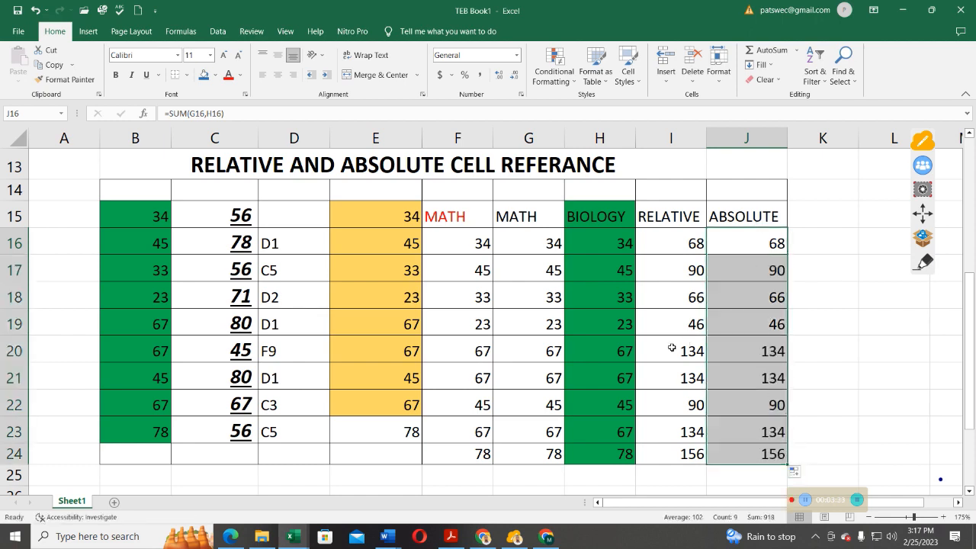
drag(770, 238, 770, 271)
click(769, 238)
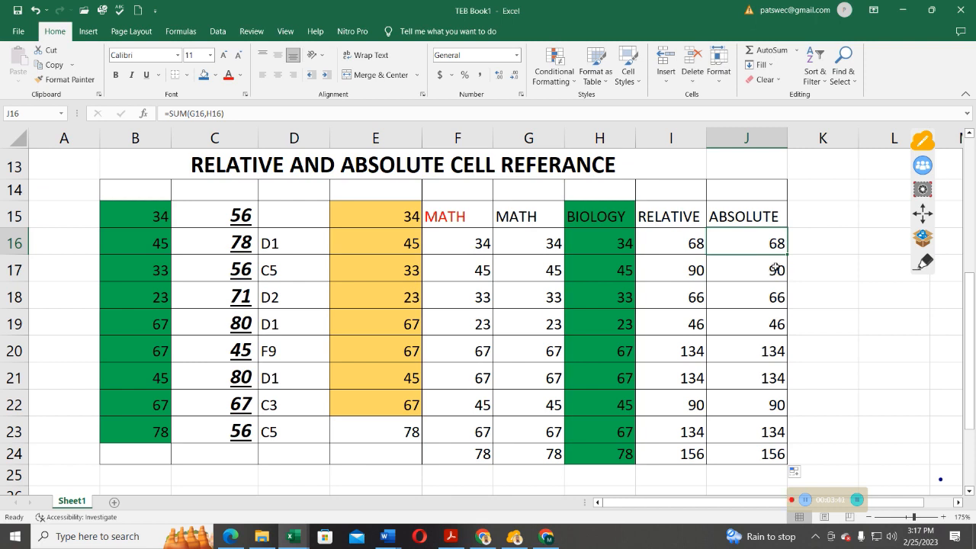
click(773, 270)
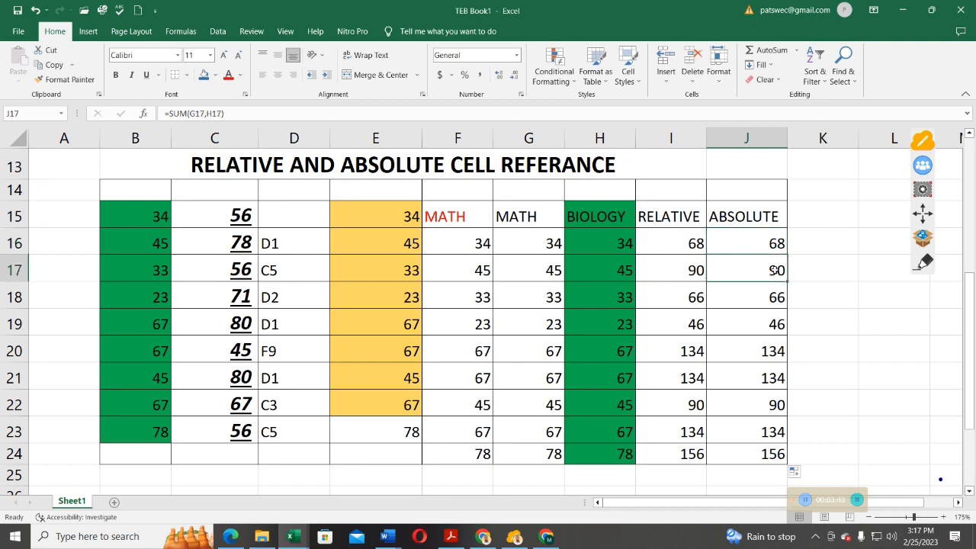
click(772, 322)
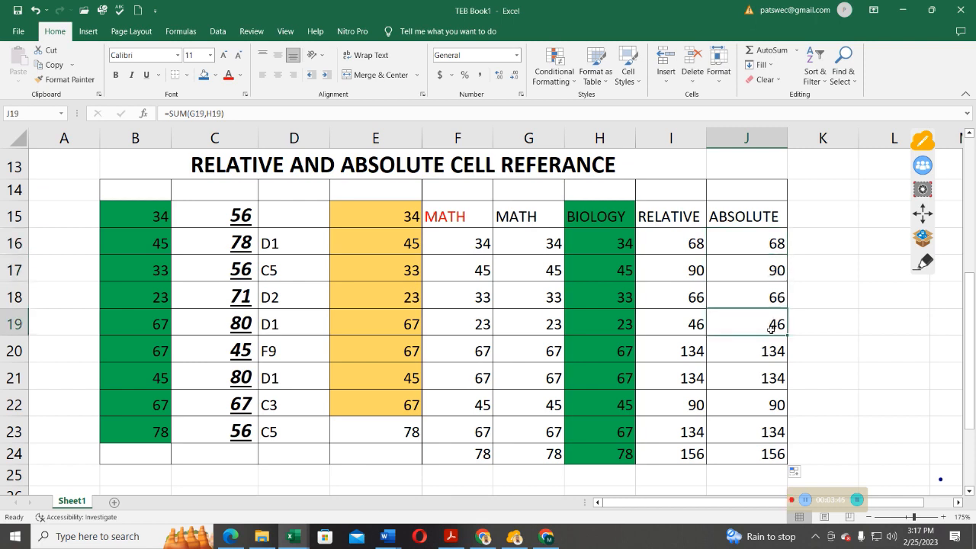
Make both references in J16 absolute with =SUM($G$16,$H$16), and fill the formula down the ABSOLUTE column through J24.
click(769, 242)
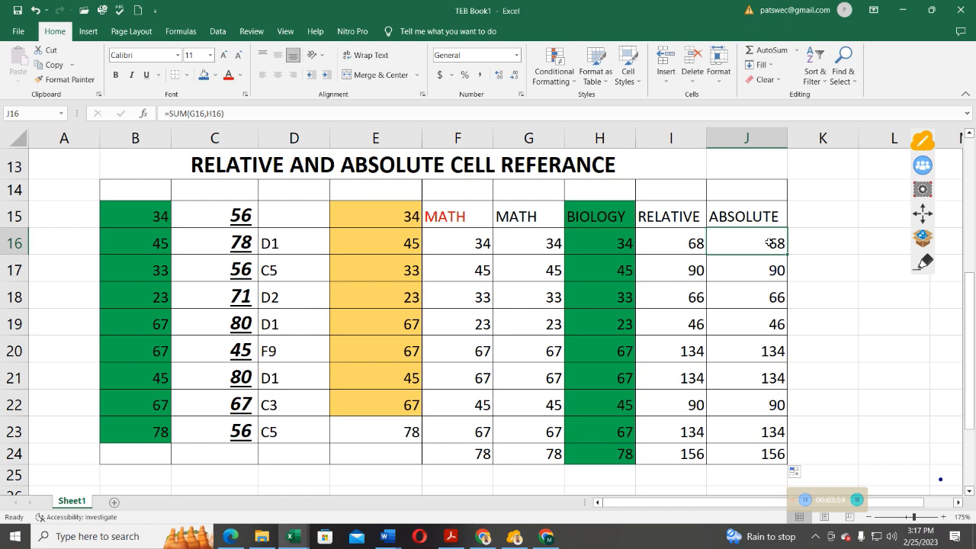
click(191, 113)
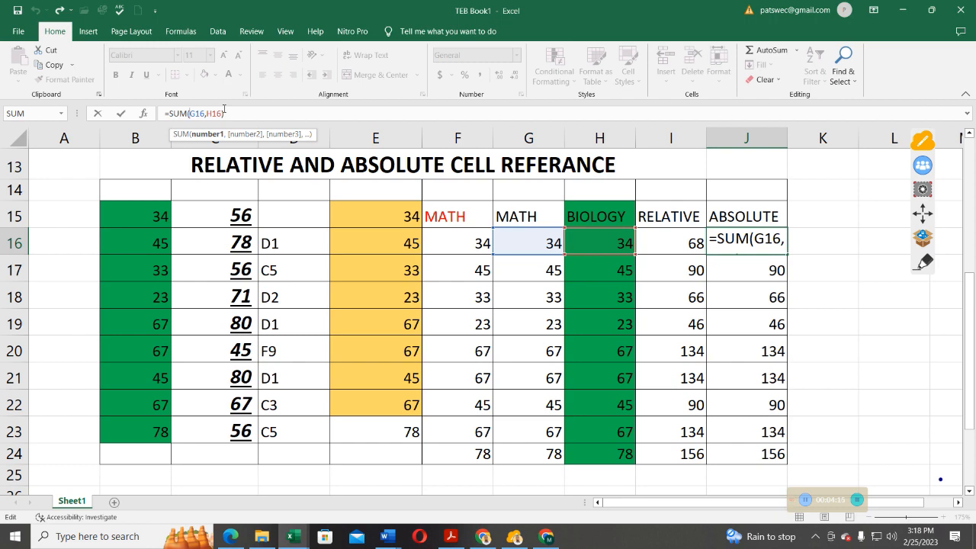
text($)
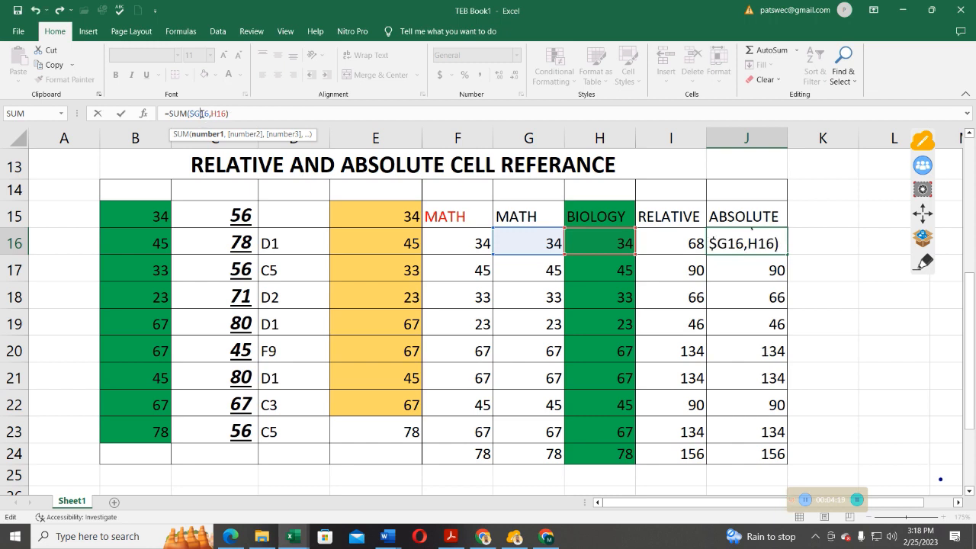
click(202, 113)
text($)
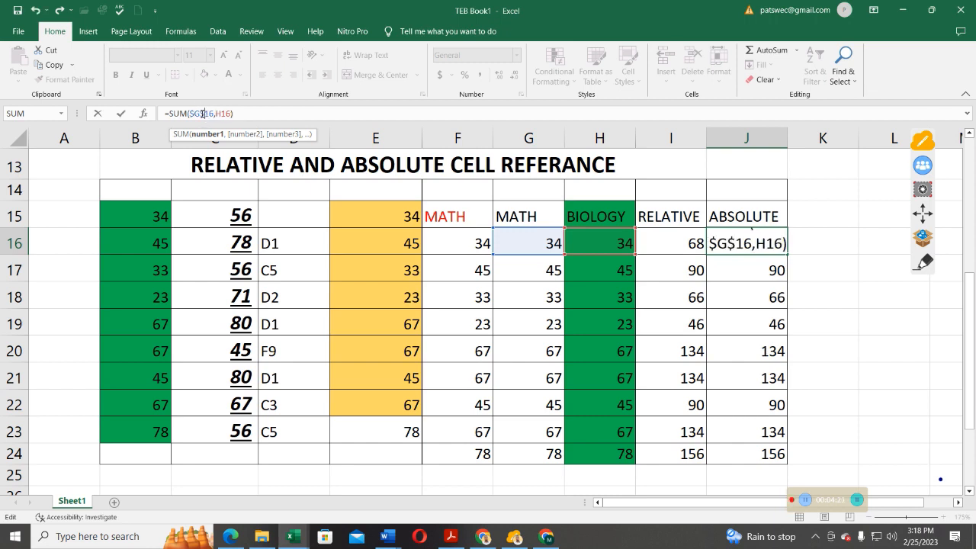
click(215, 113)
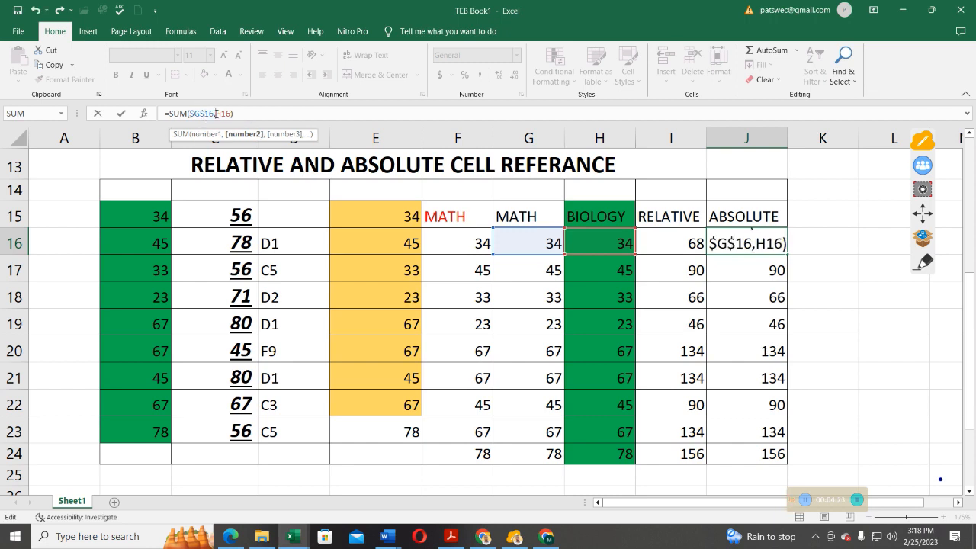
text($G)
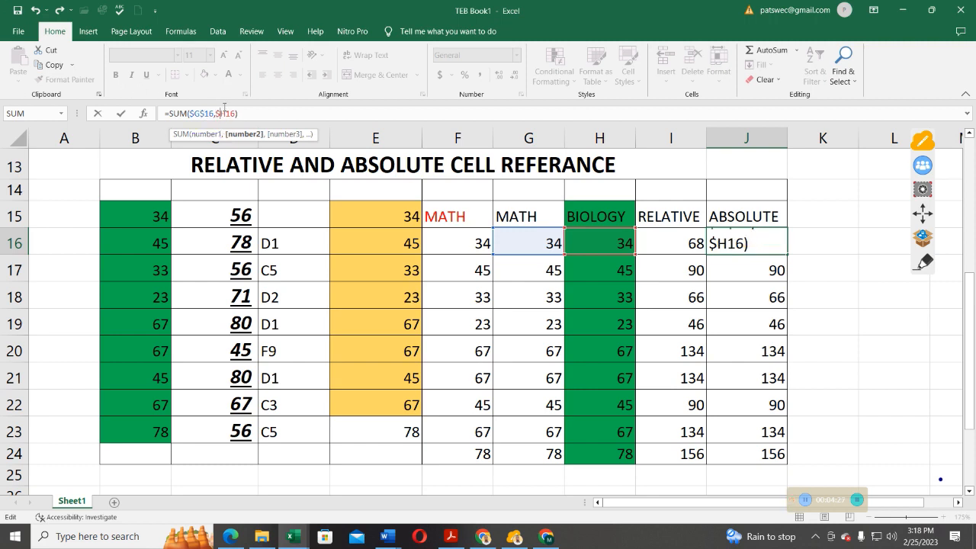
text($)
key(Return)
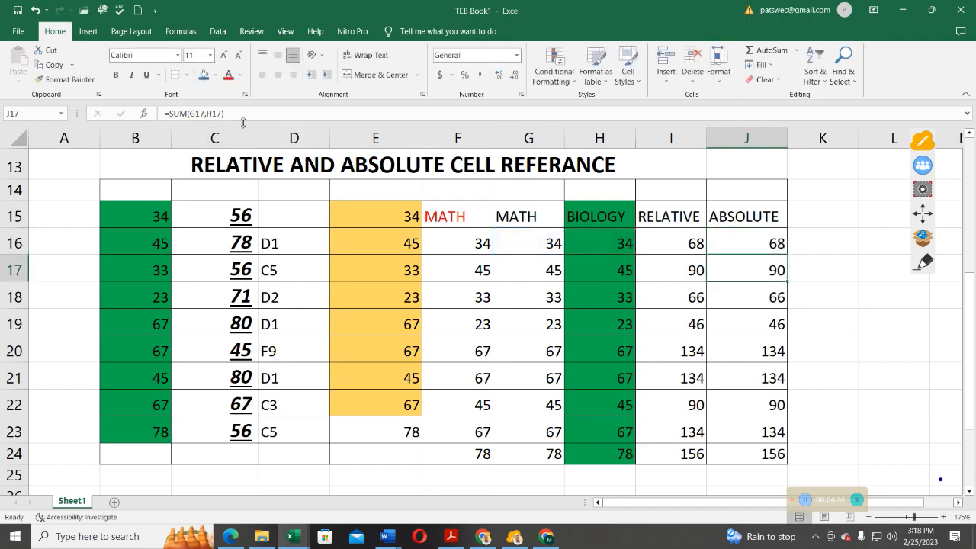
click(748, 242)
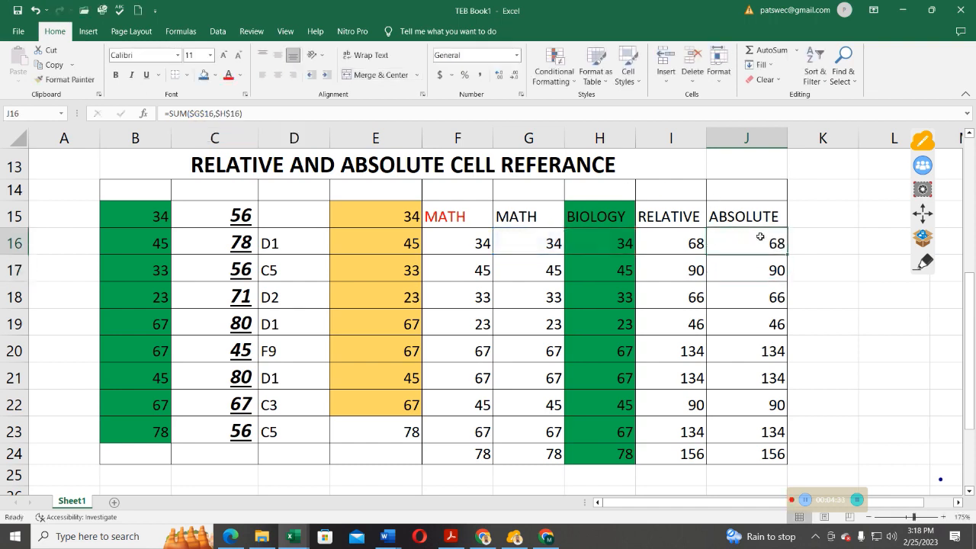
drag(786, 257, 791, 465)
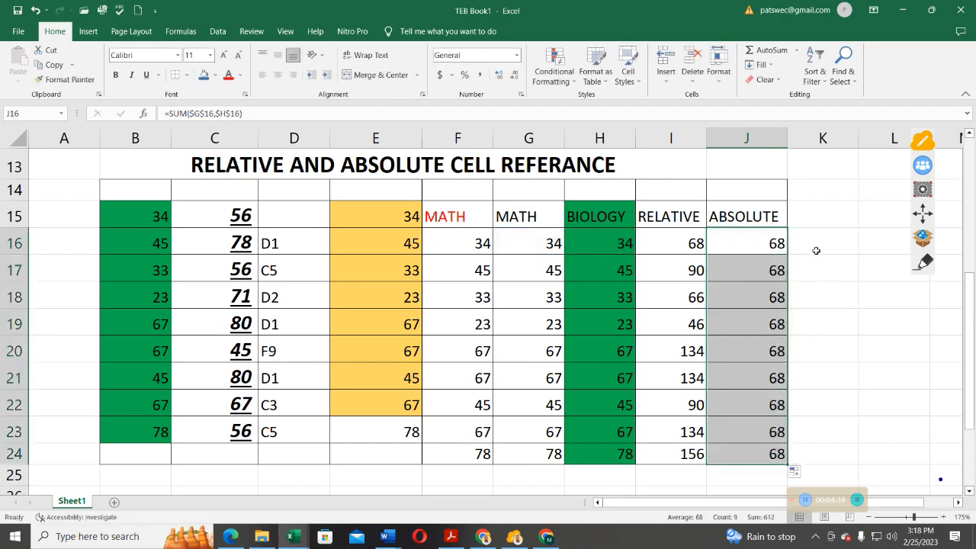